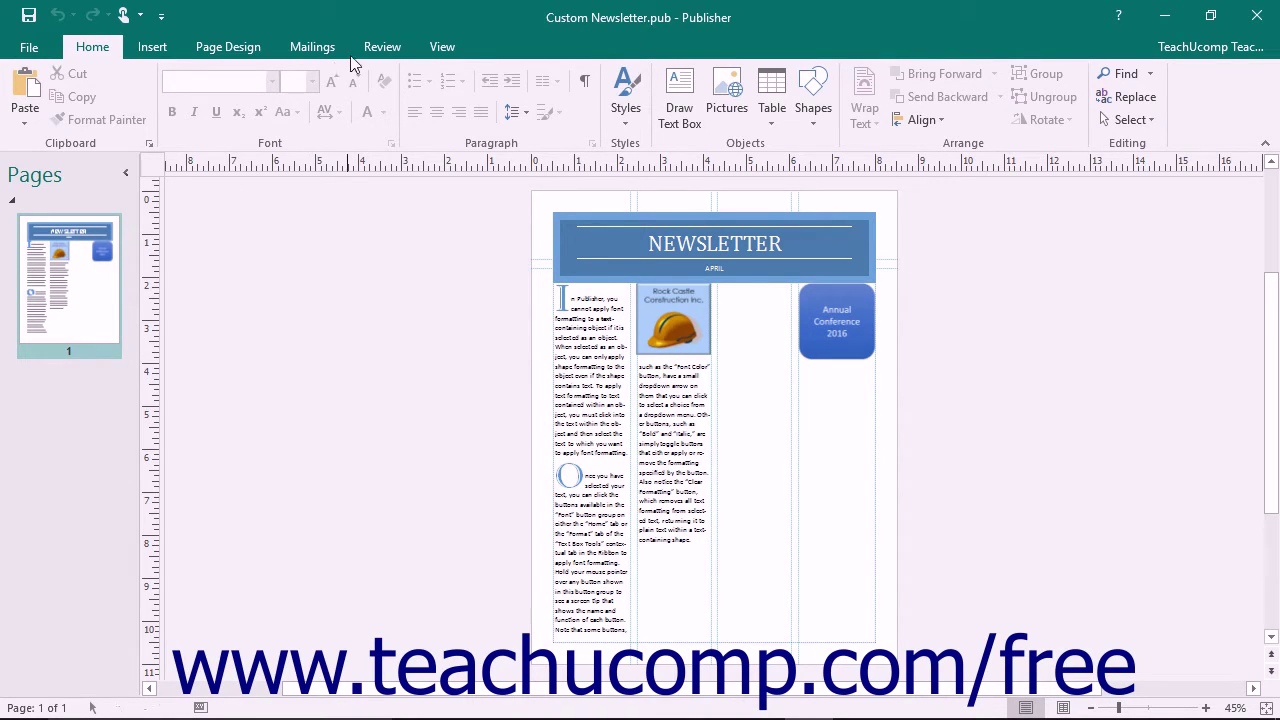
Bring up the View ribbon options for the Custom Newsletter publication
{"action": "left_click", "coordinate": [440, 50]}
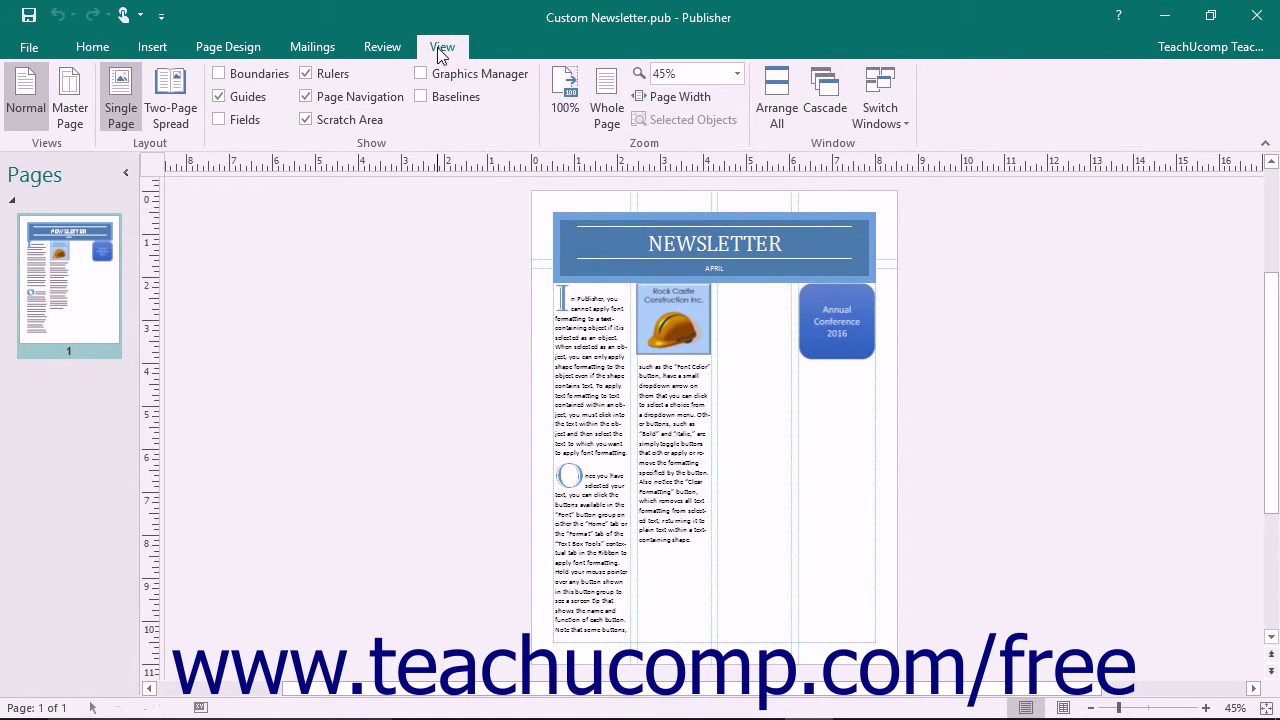
Switch to Master Page view and select the blank master page A
{"action": "left_click", "coordinate": [80, 117]}
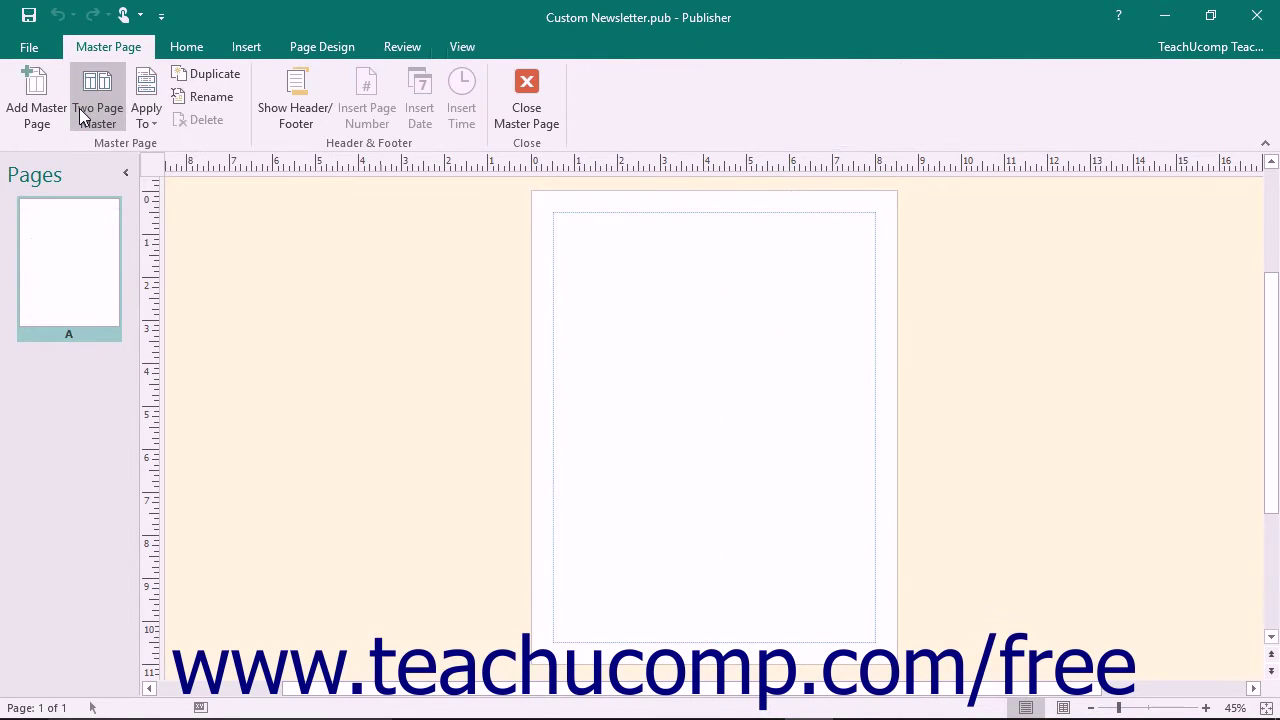
{"action": "left_click", "coordinate": [46, 268]}
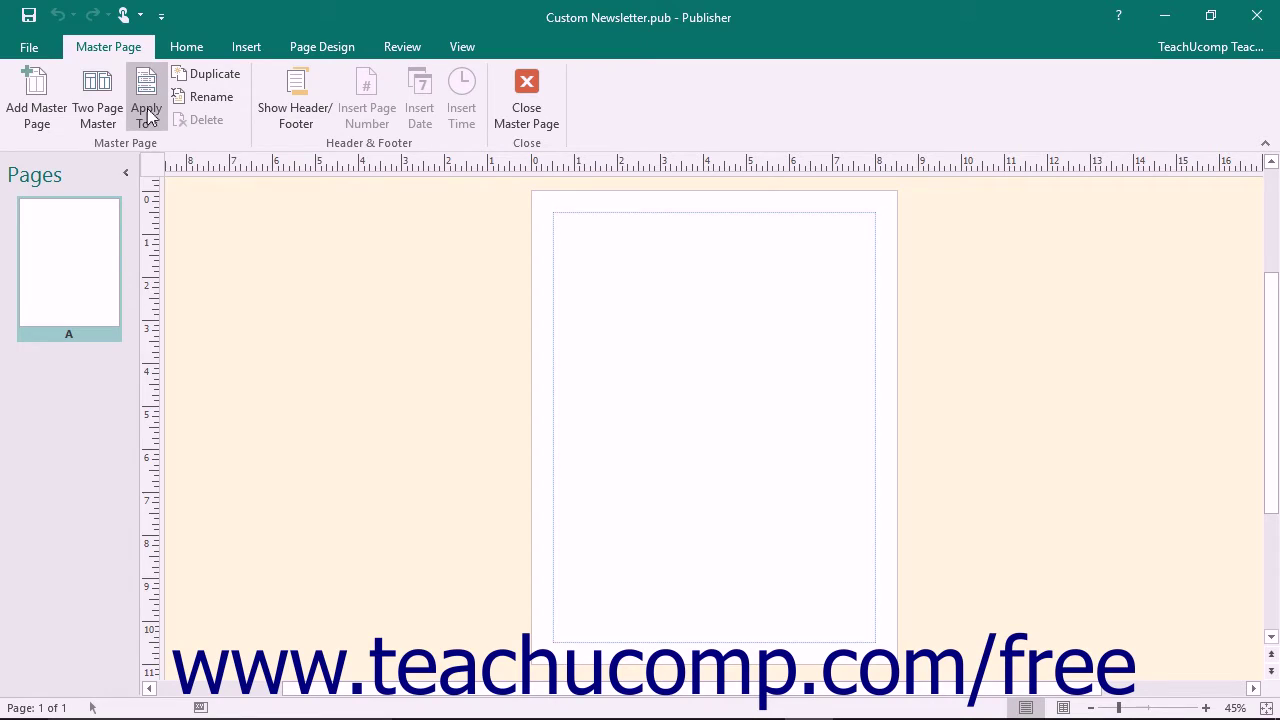
Set up a new two-page master page with ID B and description 'Master Page B'
{"action": "left_click", "coordinate": [37, 115]}
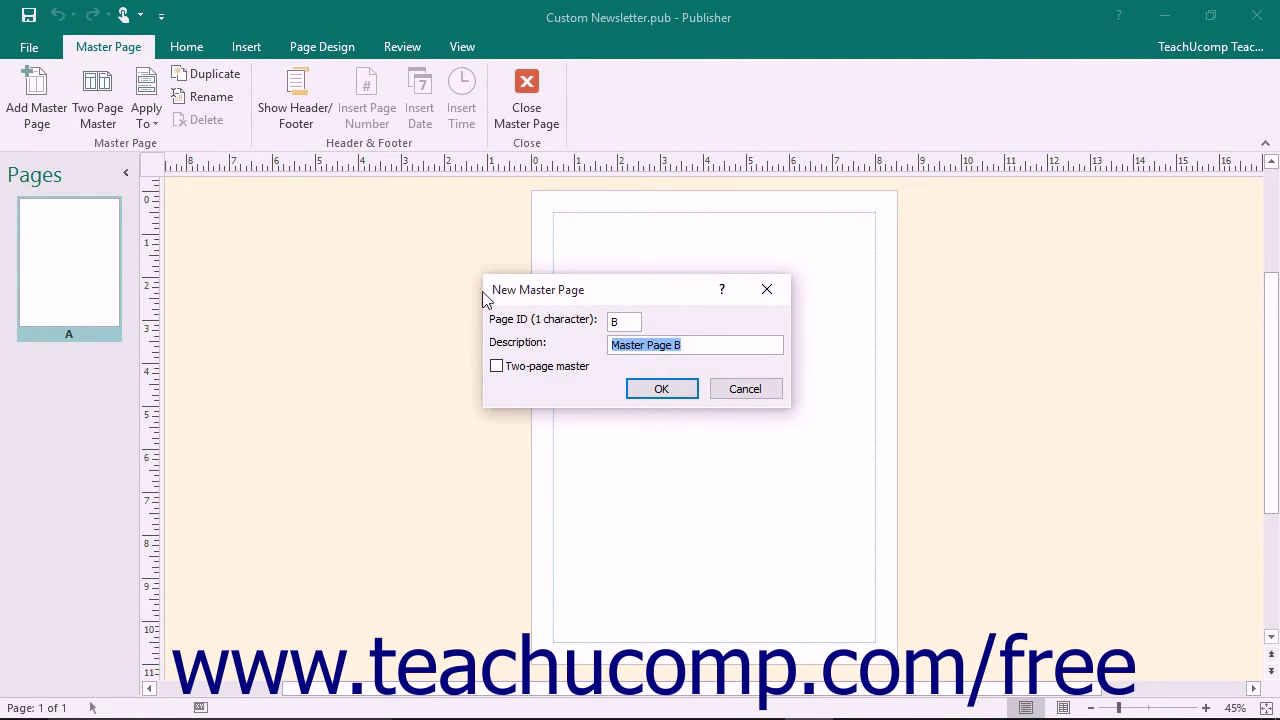
{"action": "left_click", "coordinate": [628, 323]}
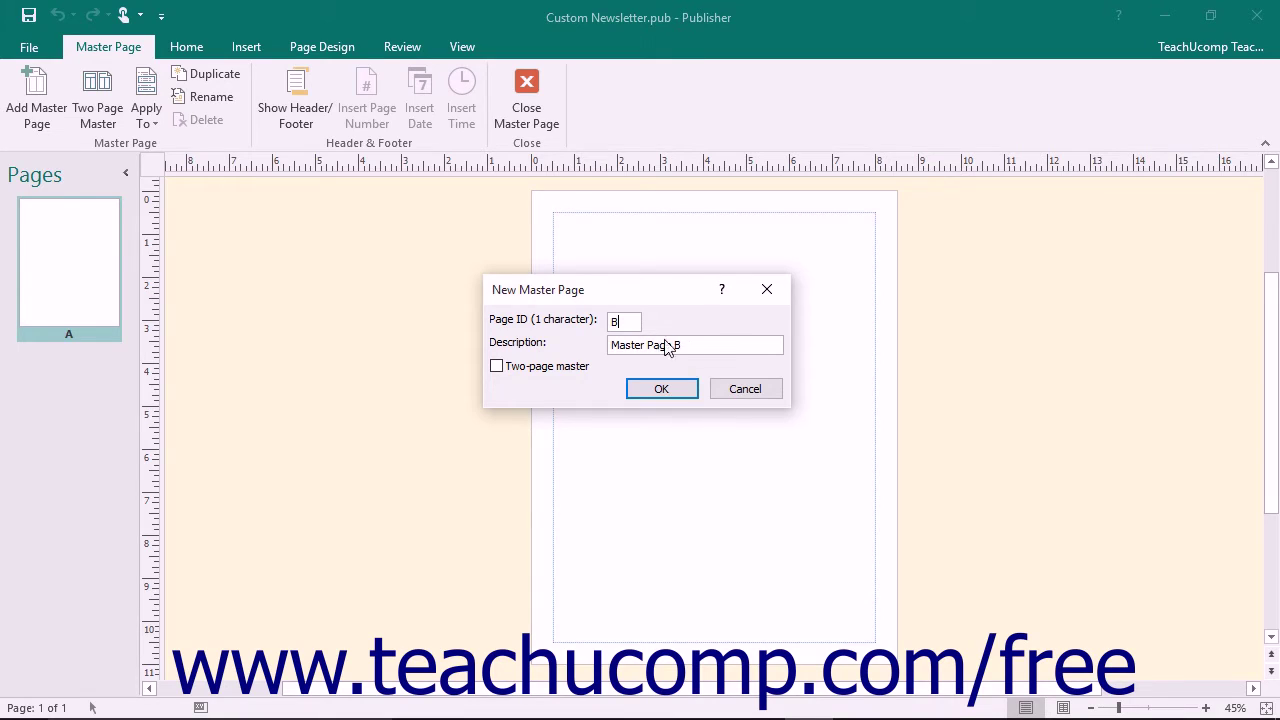
{"action": "left_click", "coordinate": [702, 346]}
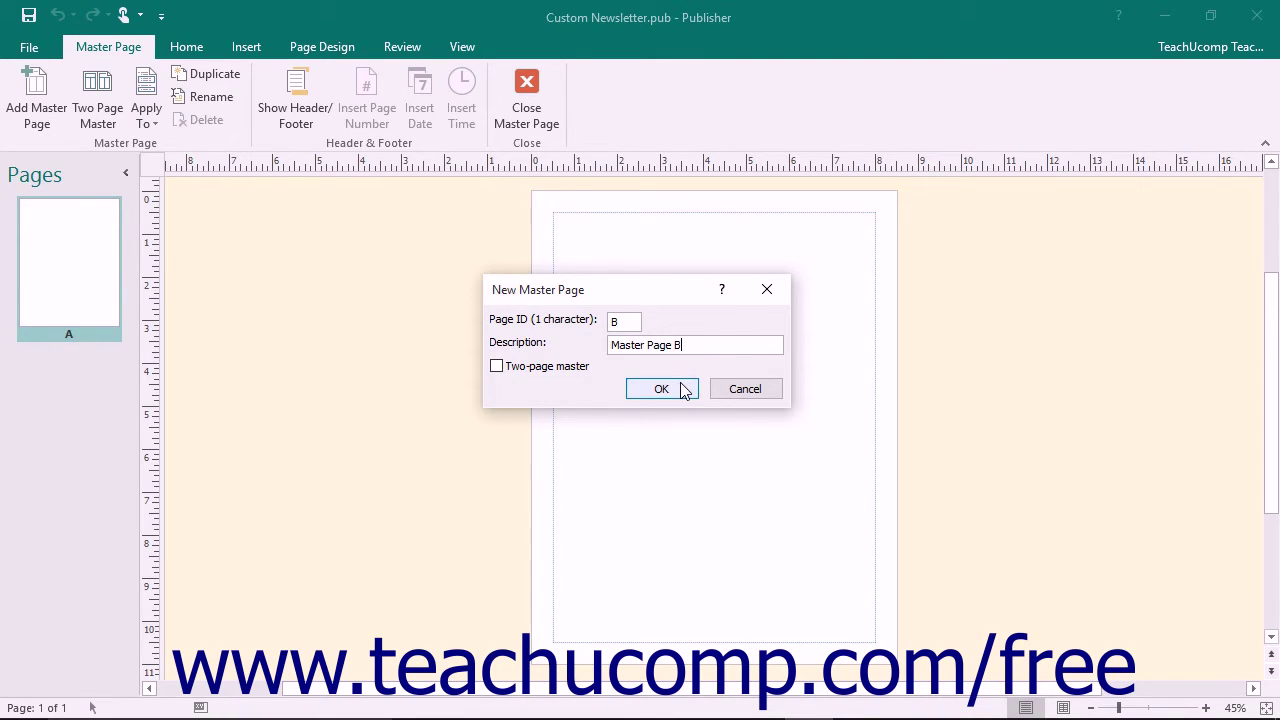
{"action": "left_click", "coordinate": [566, 370]}
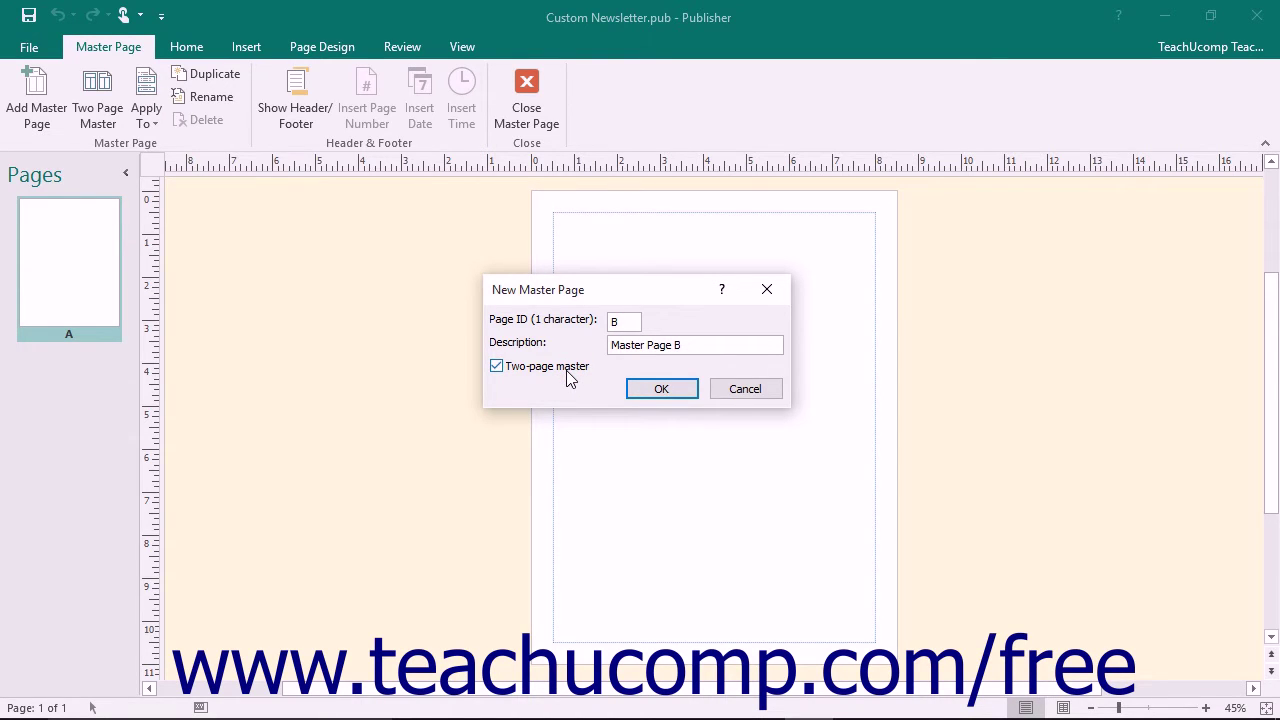
Confirm the two-page master page B, then go back to master page A
{"action": "left_click", "coordinate": [655, 390]}
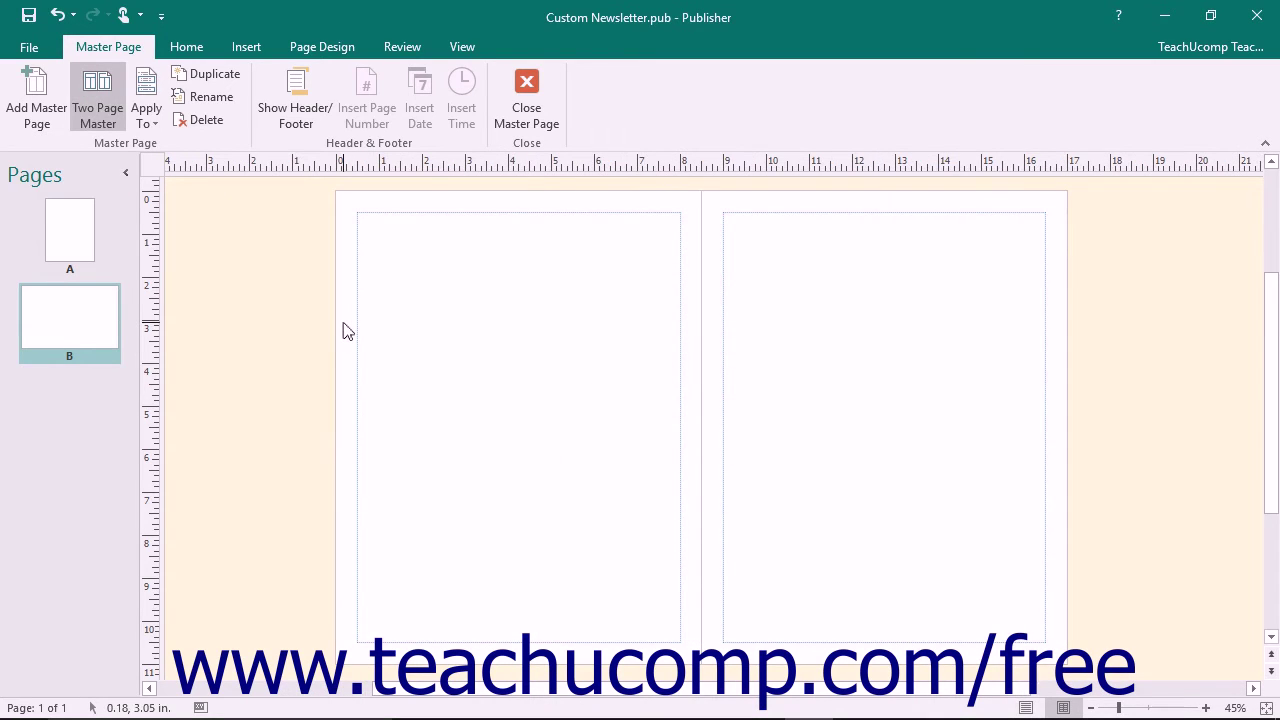
{"action": "left_click", "coordinate": [80, 252]}
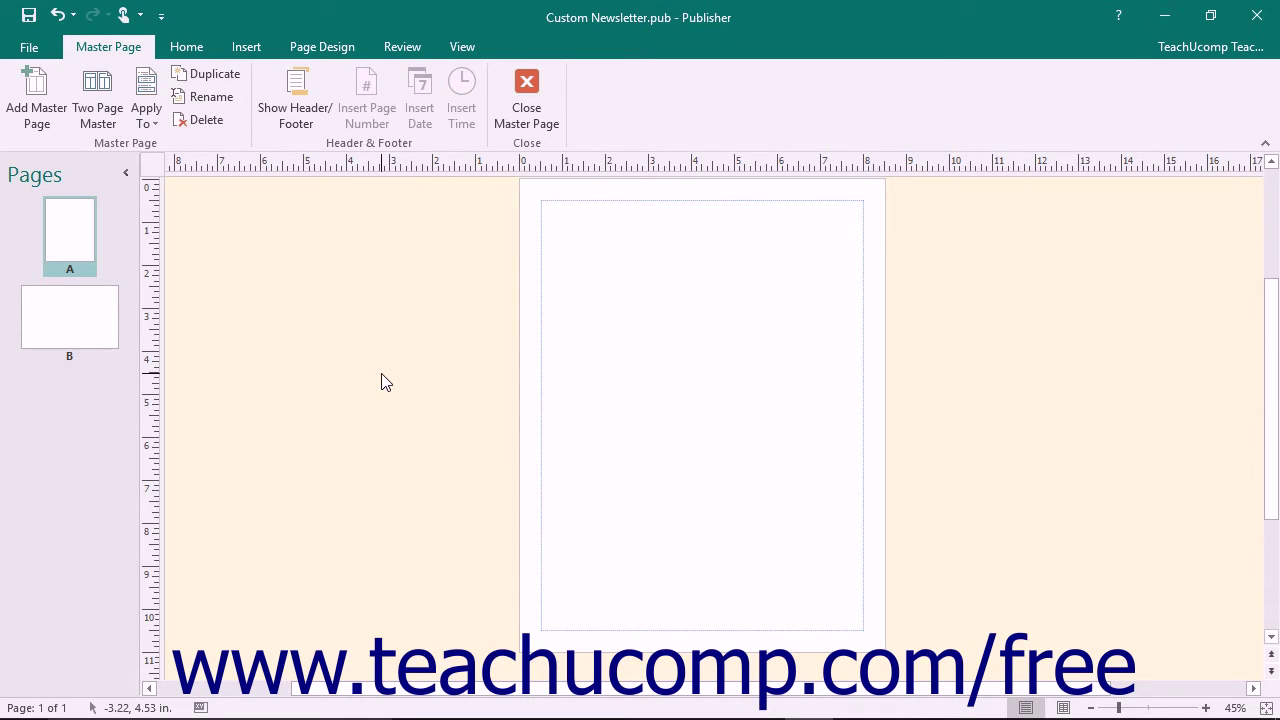
{"action": "left_click", "coordinate": [257, 46]}
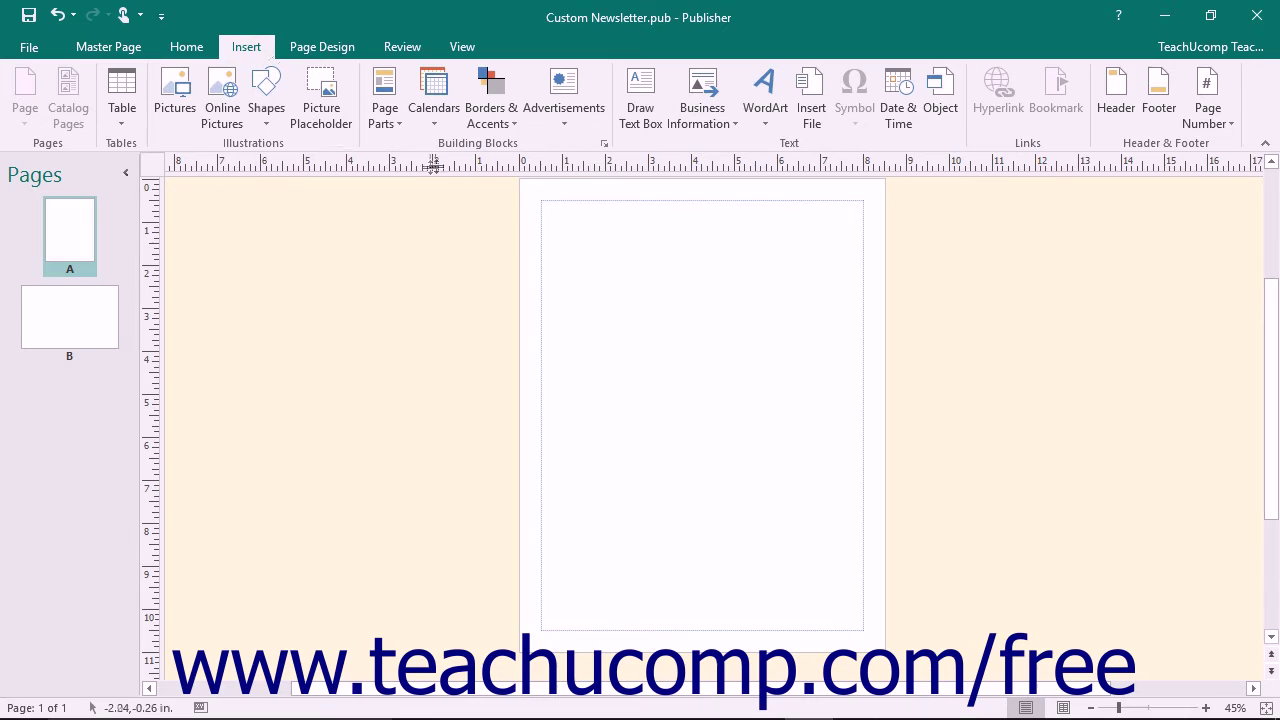
Add a blue frame border to master page A, stretched to the margins at 7.42 x 10.00 in
{"action": "left_click", "coordinate": [491, 122]}
{"action": "scroll", "coordinate": [554, 274], "scroll_direction": "down", "scroll_amount": 5}
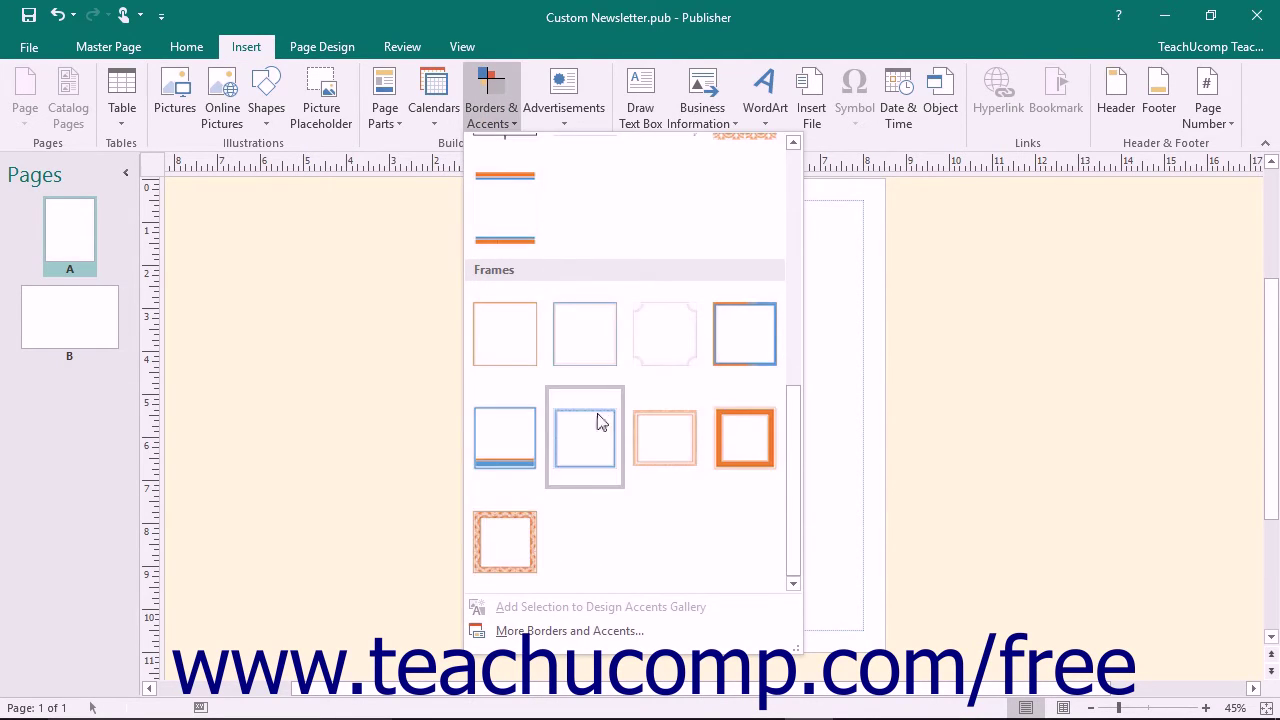
{"action": "left_click", "coordinate": [597, 422]}
{"action": "left_click_drag", "start_coordinate": [632, 349], "coordinate": [541, 201]}
{"action": "left_click_drag", "start_coordinate": [769, 483], "coordinate": [857, 630]}
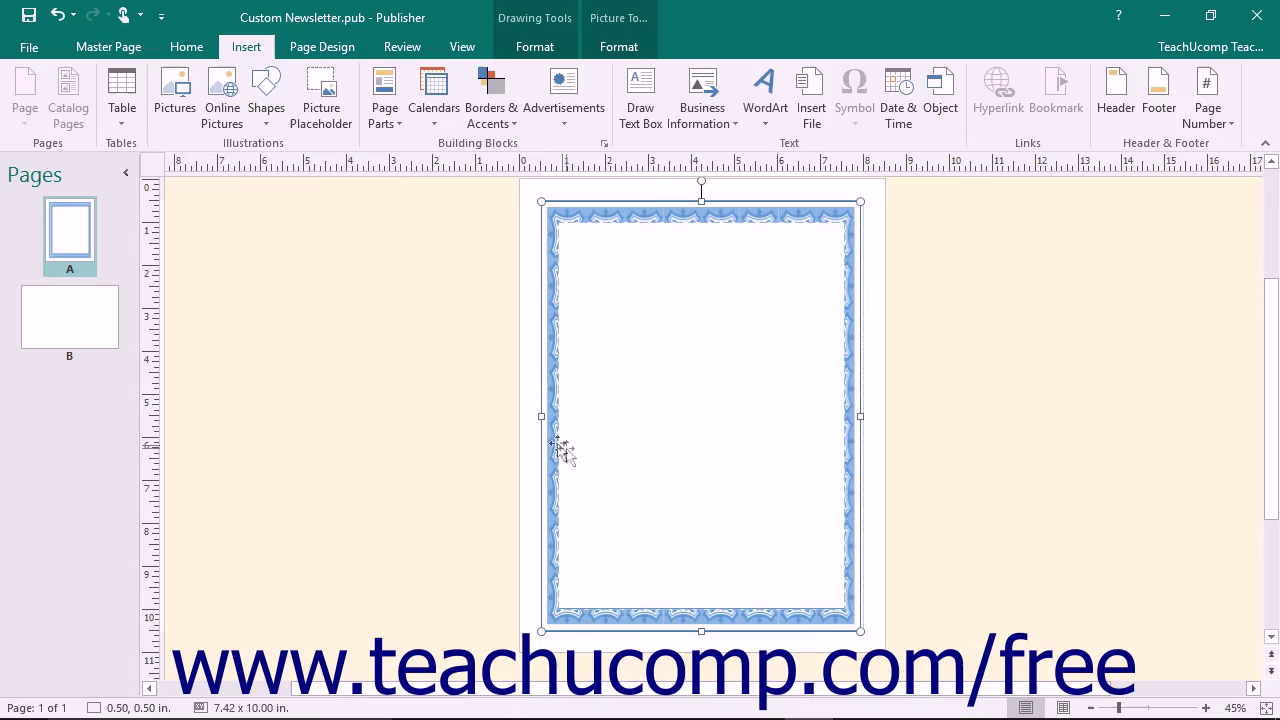
{"action": "left_click", "coordinate": [113, 48]}
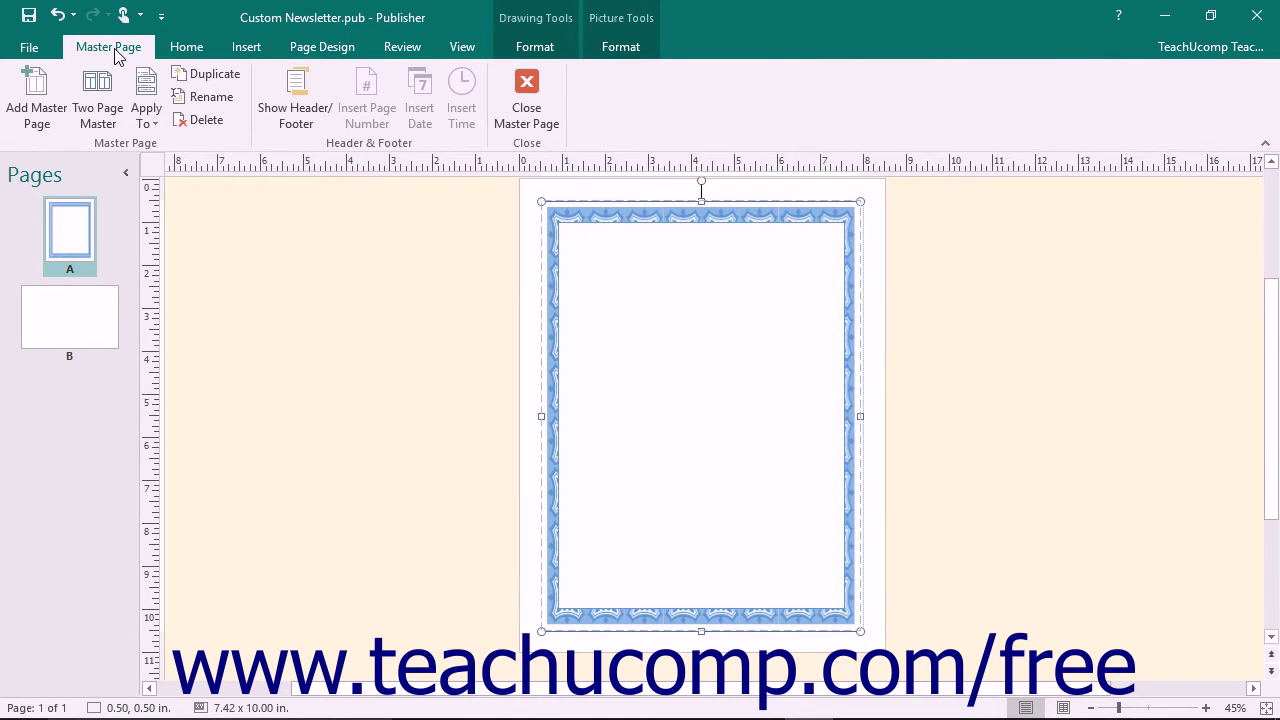
Insert an automatic page number field into master page A's footer
{"action": "left_click", "coordinate": [313, 115]}
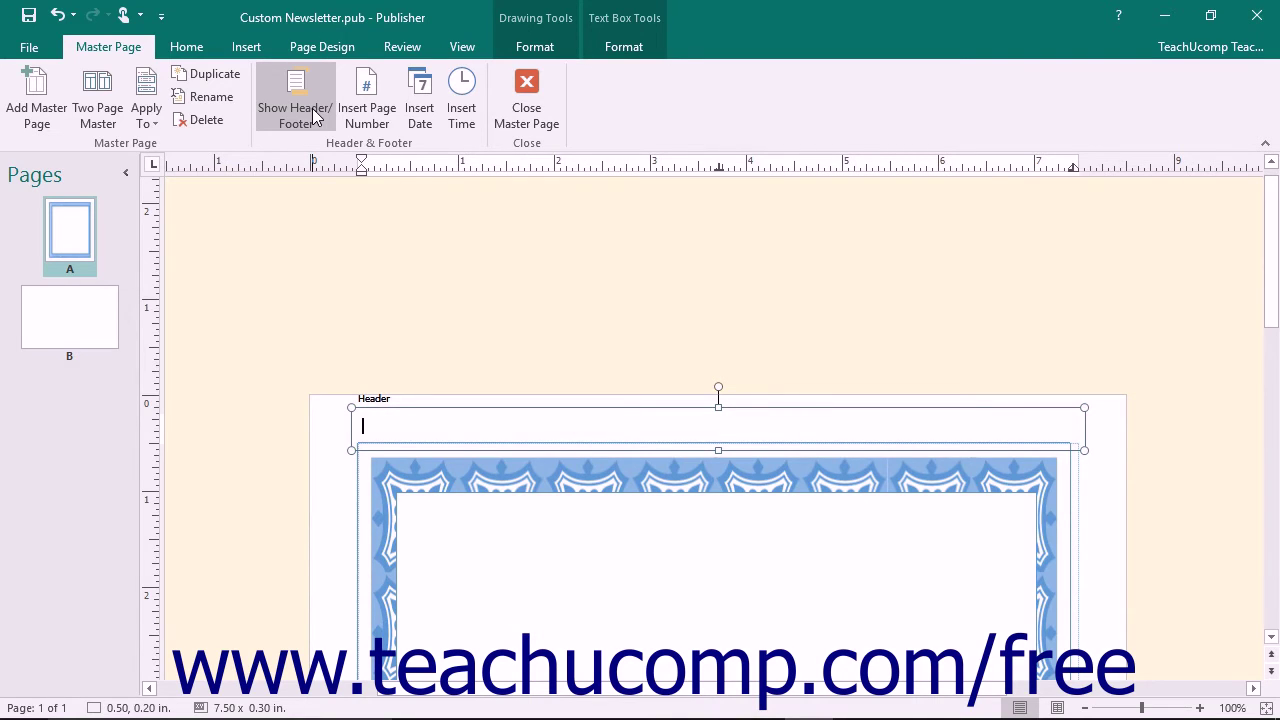
{"action": "left_click", "coordinate": [312, 110]}
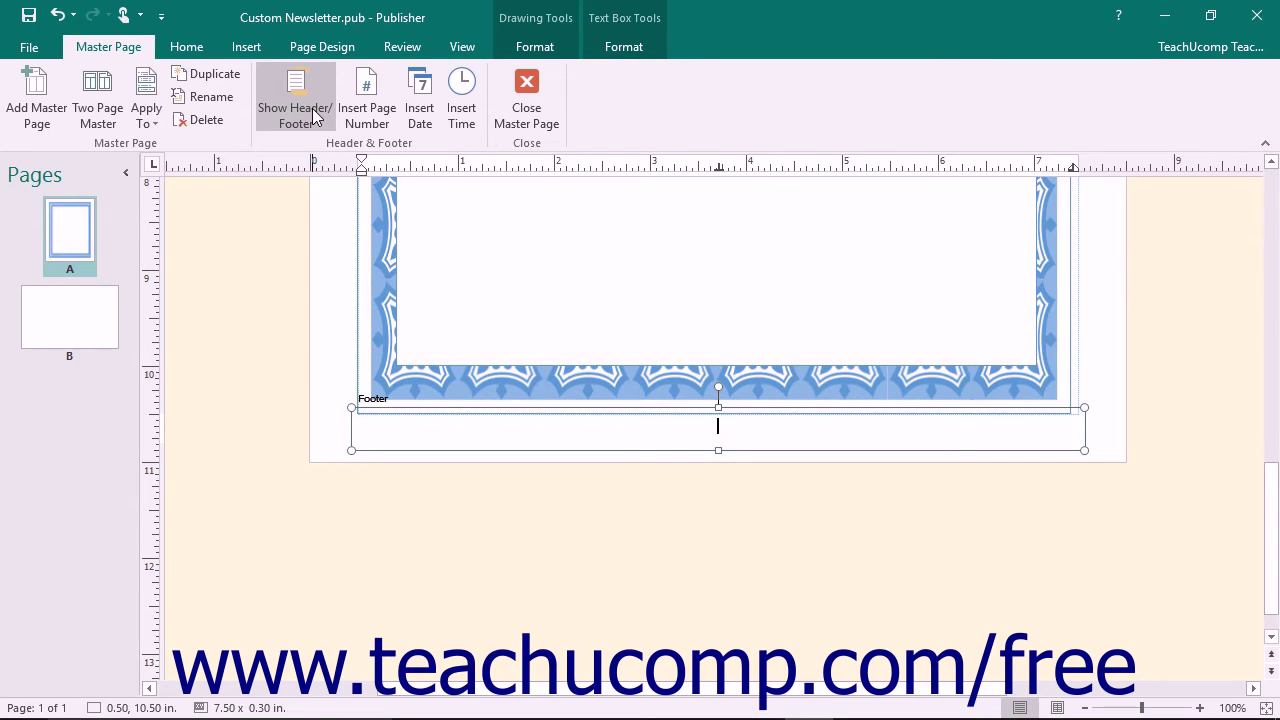
{"action": "left_click", "coordinate": [376, 121]}
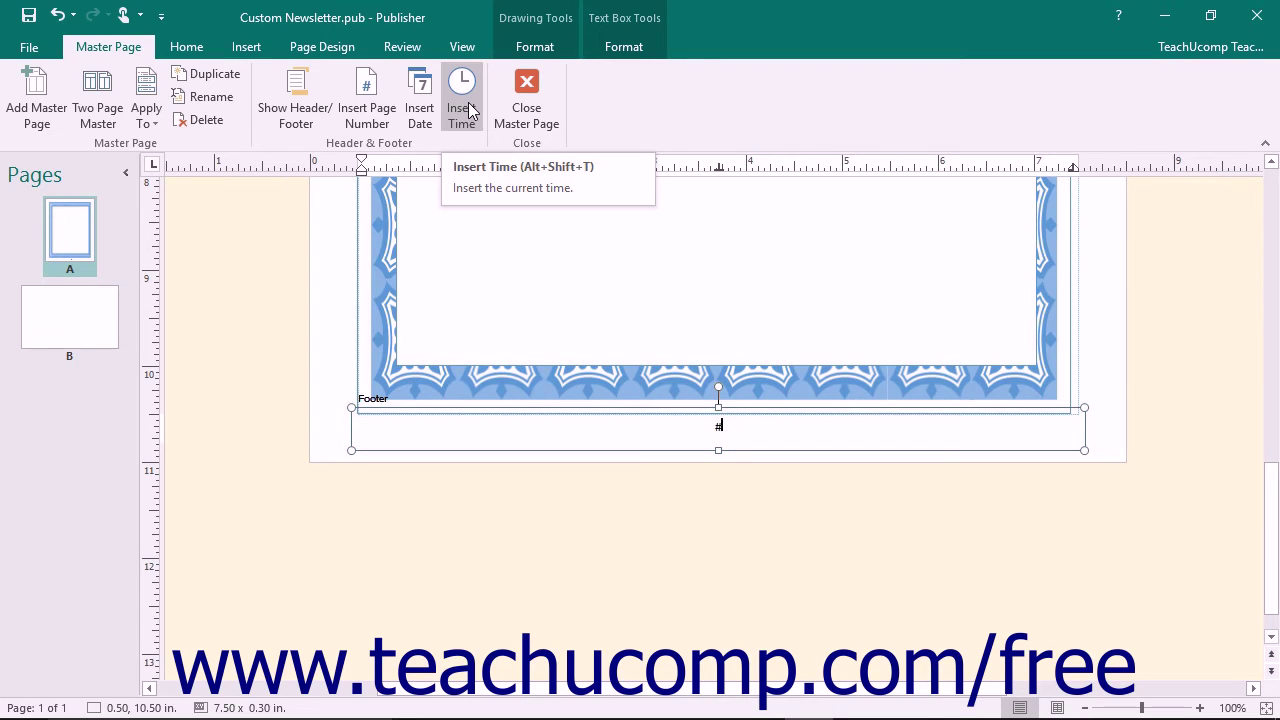
{"action": "left_click", "coordinate": [508, 222]}
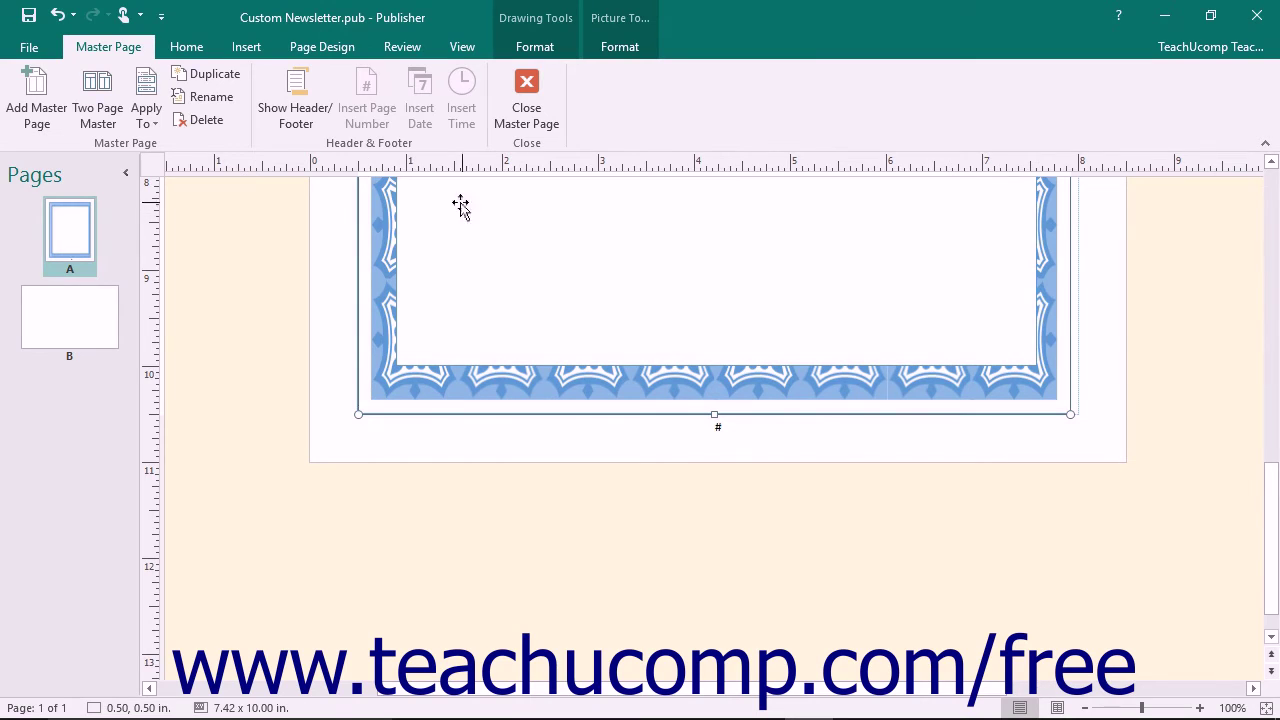
Convert master page B from a two-page spread to a single page, then show master A
{"action": "left_click", "coordinate": [92, 306]}
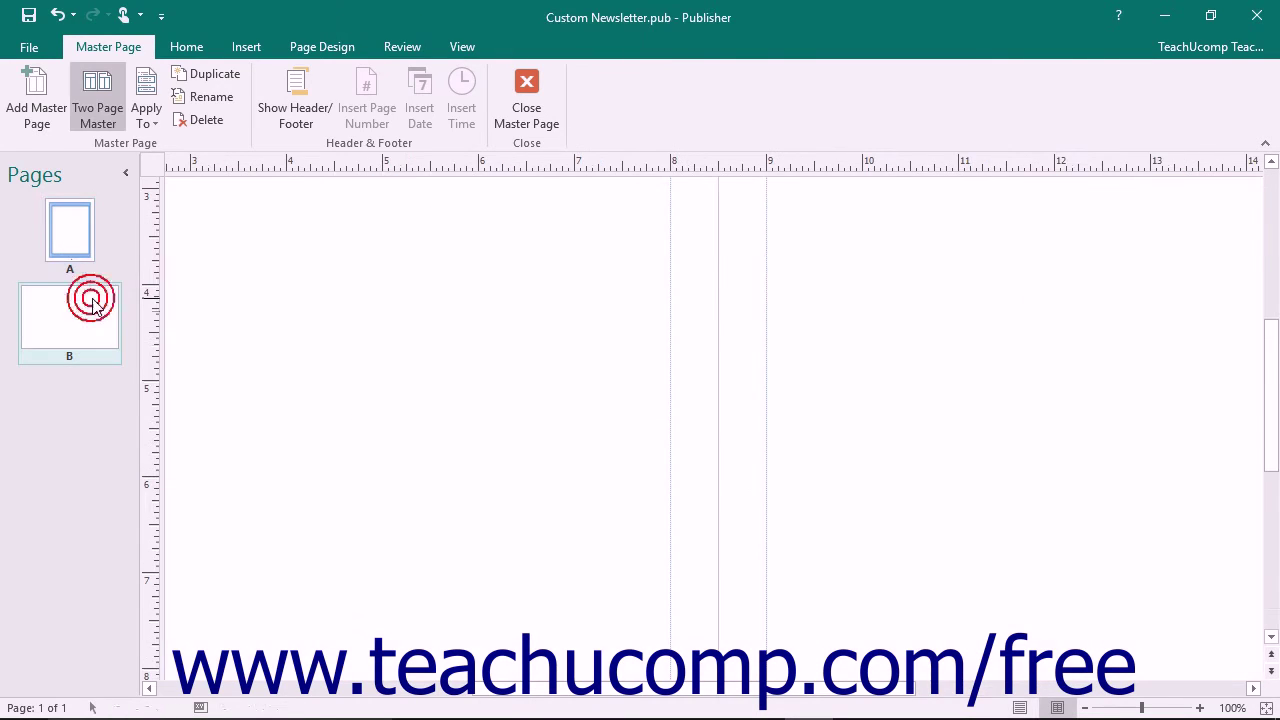
{"action": "left_click", "coordinate": [101, 122]}
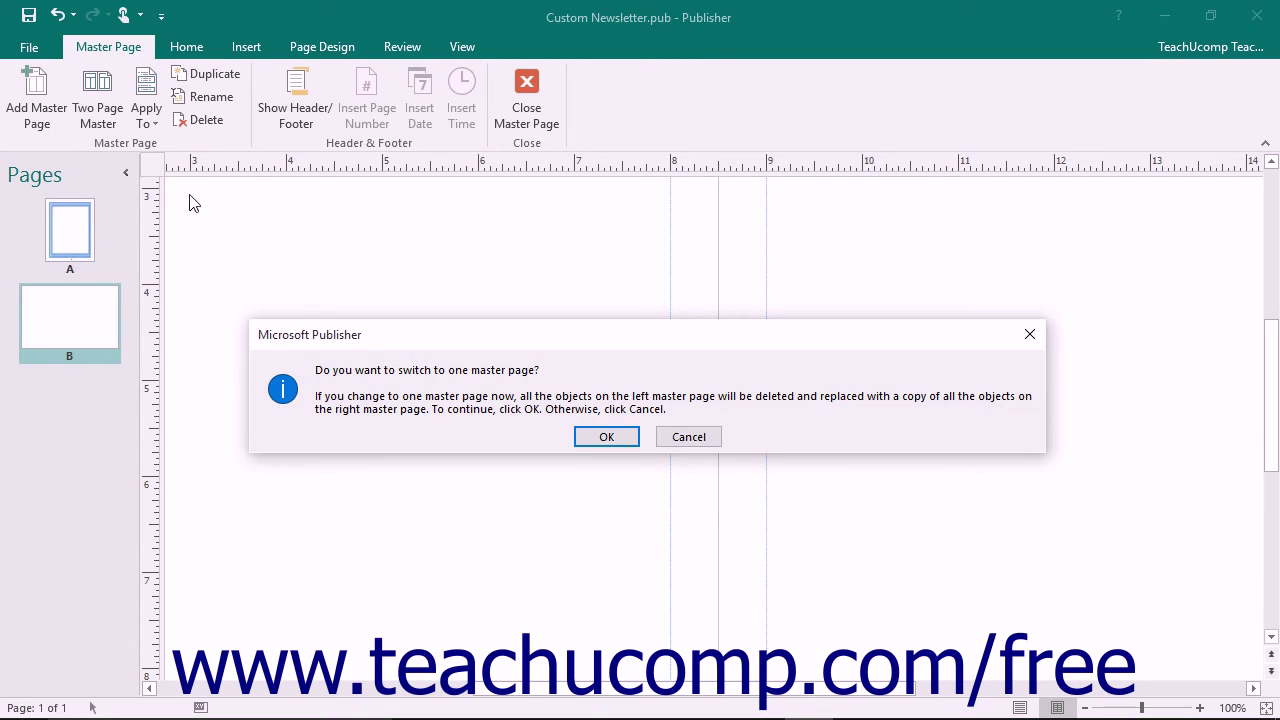
{"action": "left_click", "coordinate": [606, 437]}
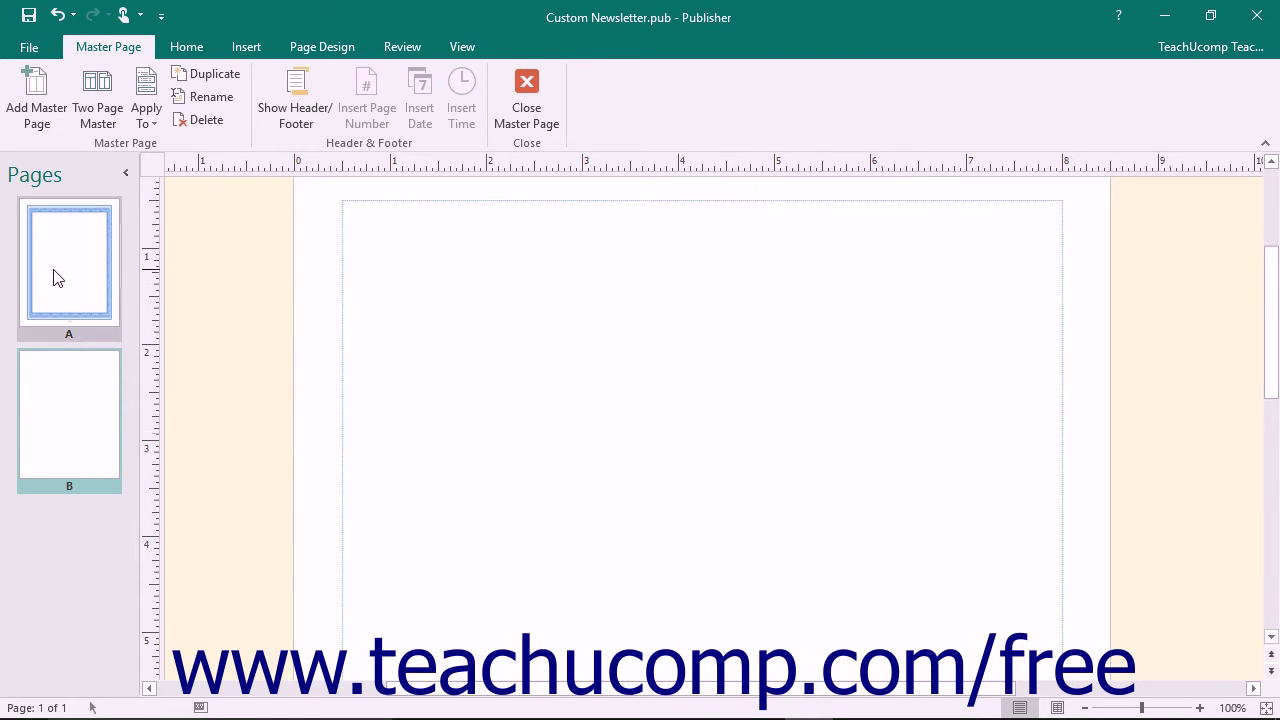
{"action": "left_click", "coordinate": [57, 278]}
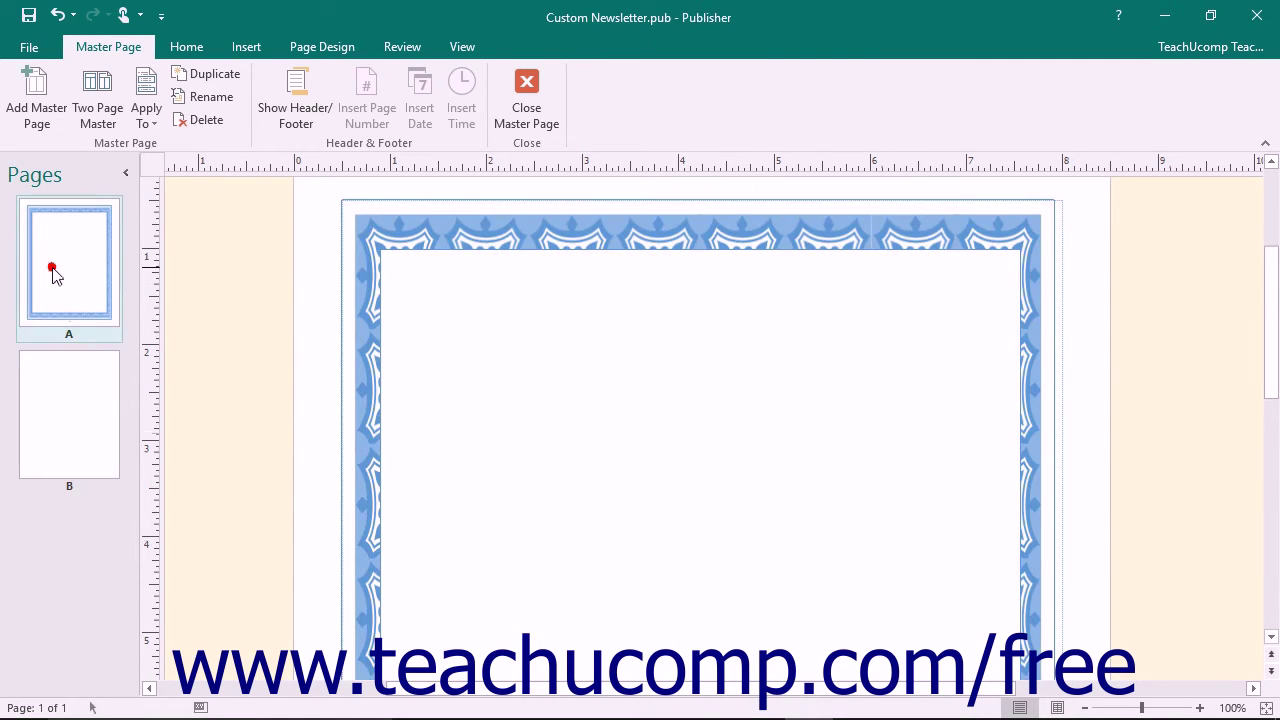
Apply bordered master page A to the current publication page only
{"action": "left_click", "coordinate": [146, 124]}
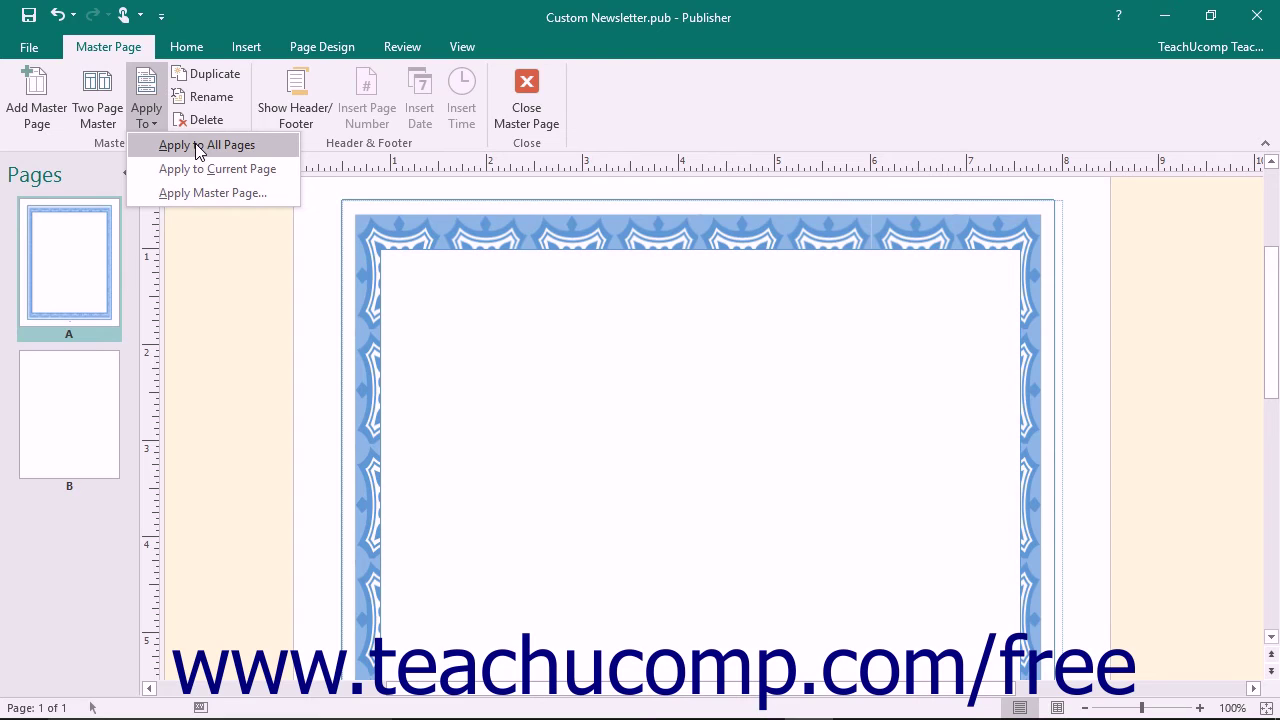
{"action": "left_click", "coordinate": [169, 193]}
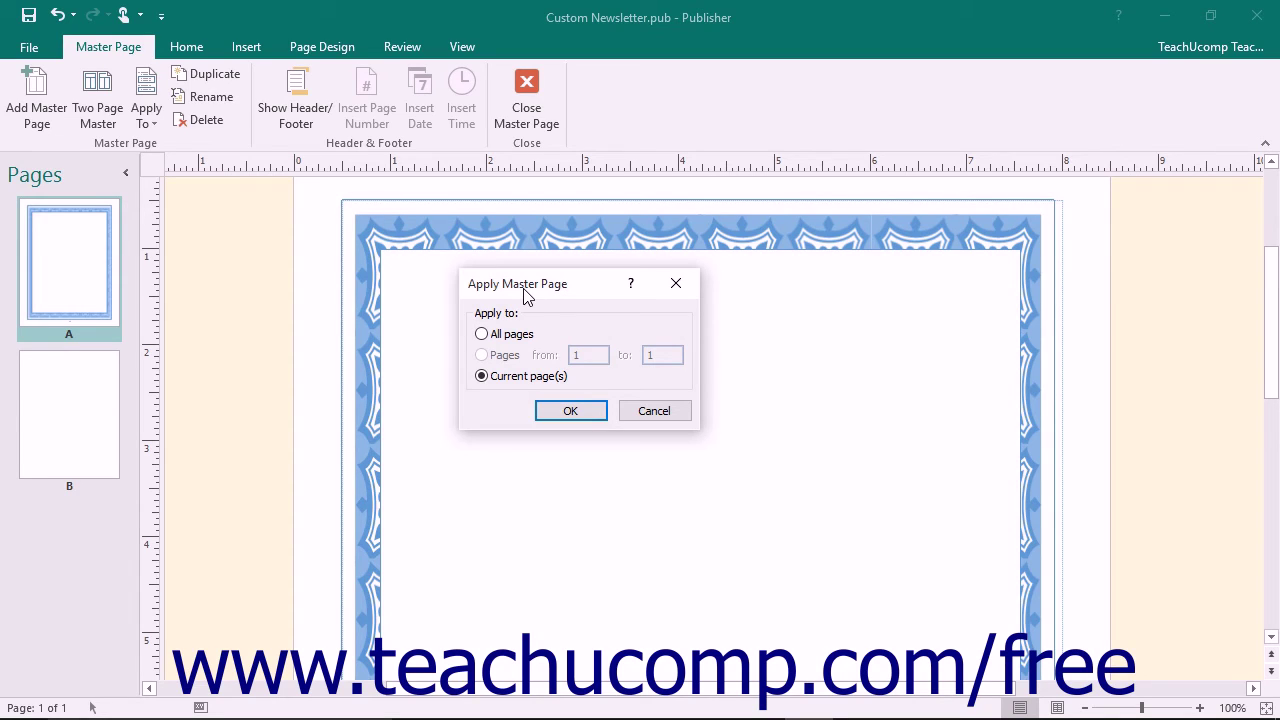
{"action": "left_click", "coordinate": [508, 338]}
{"action": "left_click", "coordinate": [503, 375]}
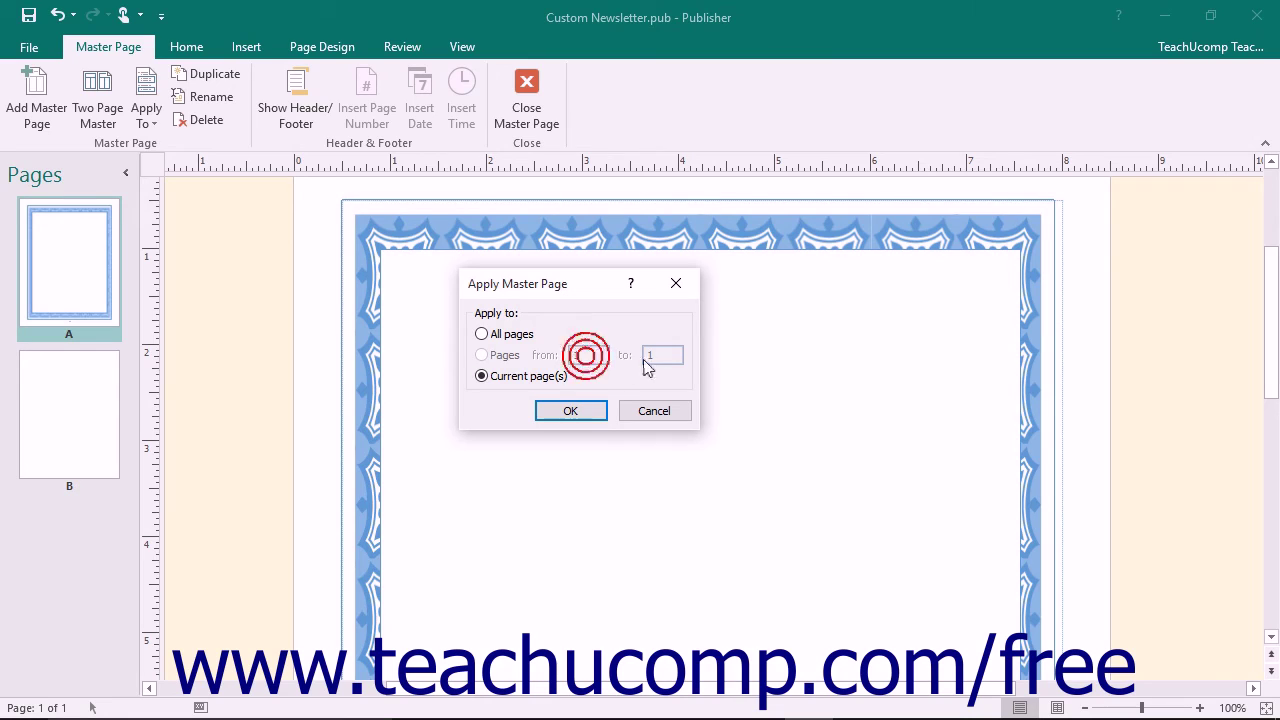
{"action": "left_click", "coordinate": [592, 419]}
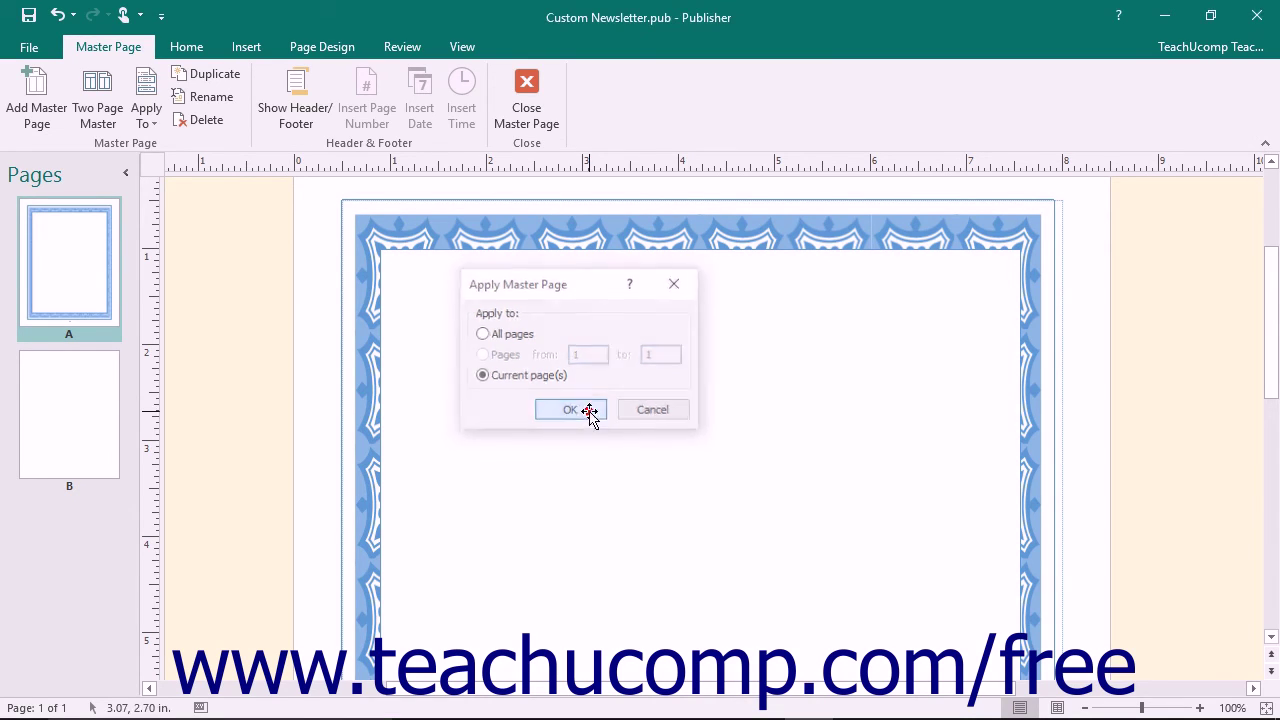
{"action": "left_click", "coordinate": [89, 303]}
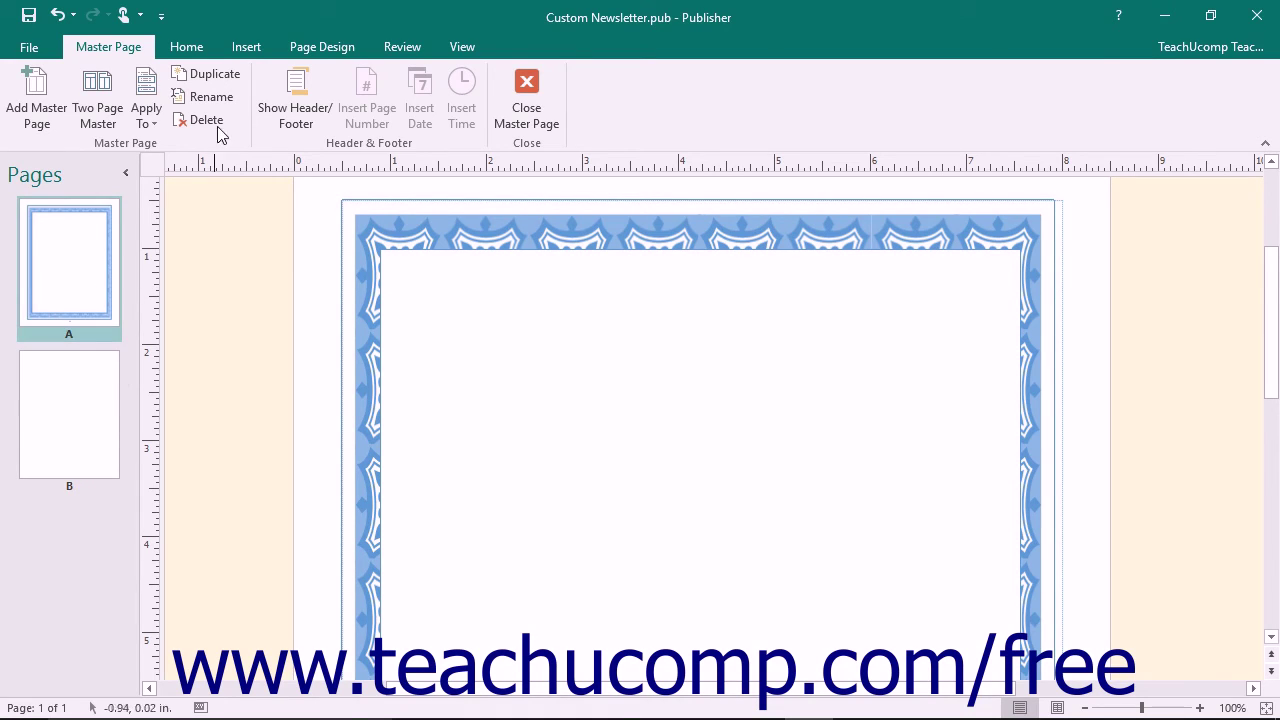
Duplicate master page A as master page C, described 'Copy of A'
{"action": "left_click", "coordinate": [214, 74]}
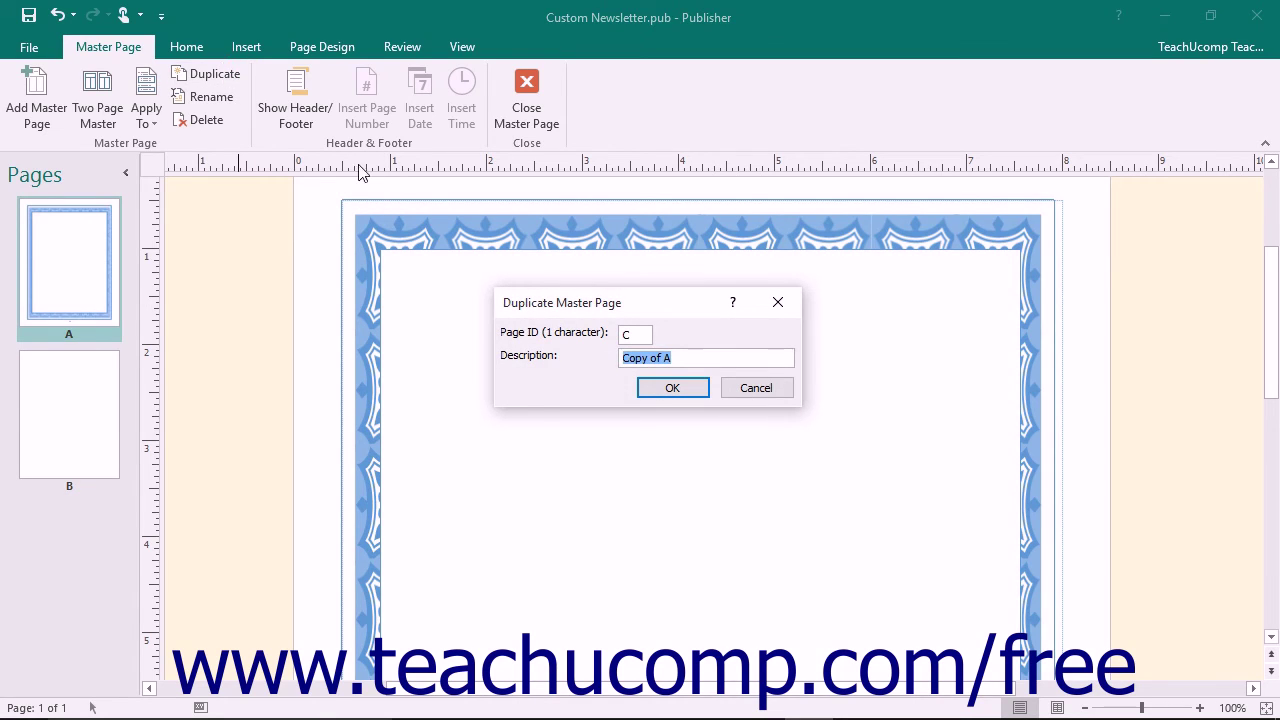
{"action": "left_click", "coordinate": [645, 335]}
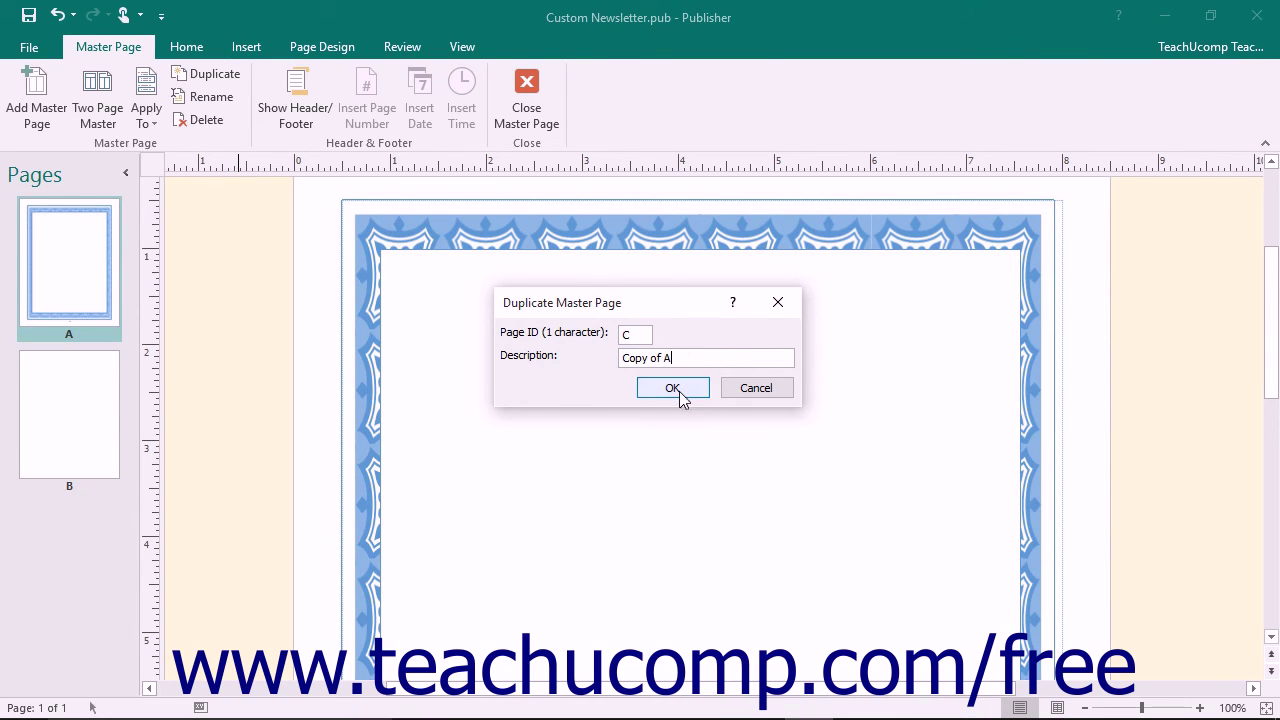
{"action": "left_click", "coordinate": [672, 388]}
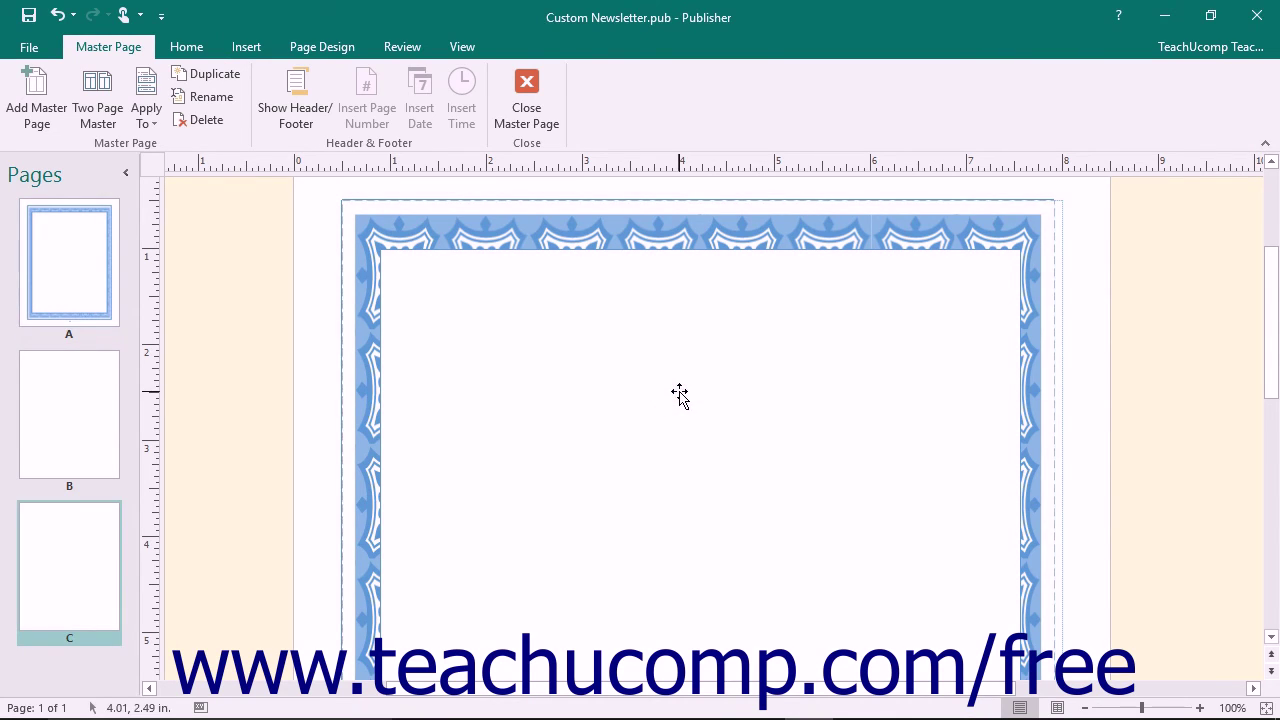
Rename the duplicated master page's ID from C to D
{"action": "left_click", "coordinate": [211, 97]}
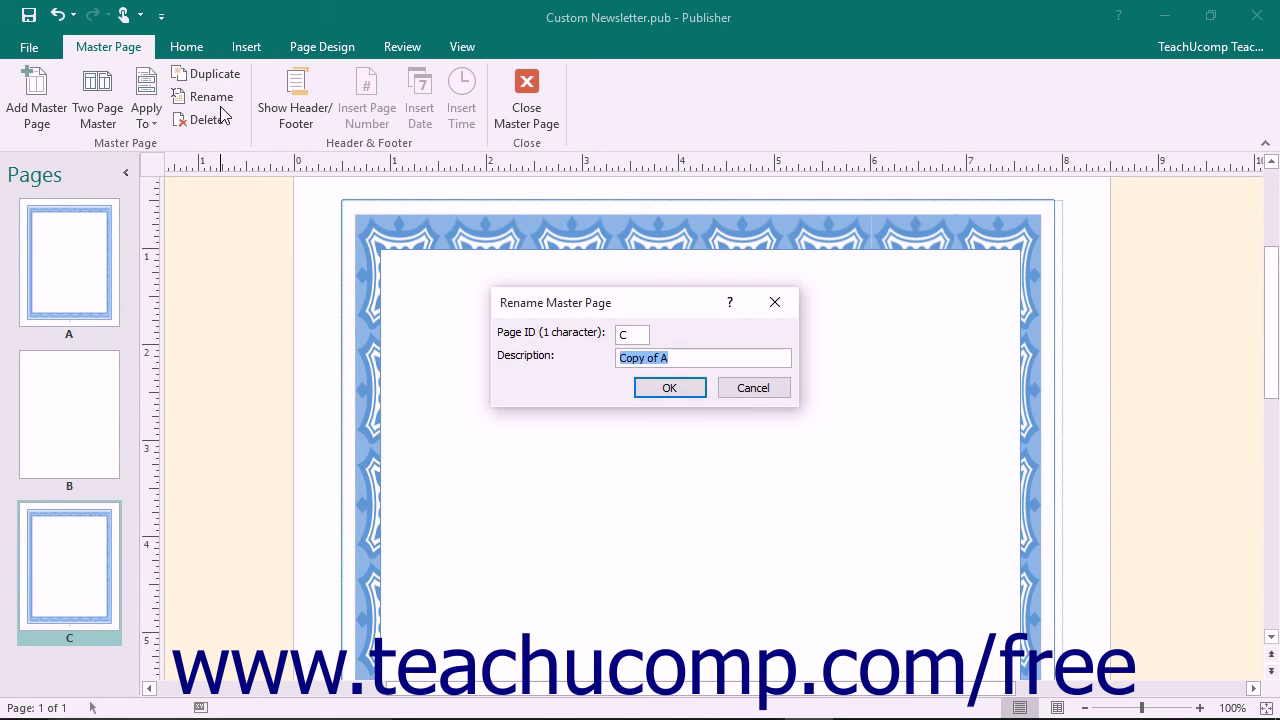
{"action": "double_click", "coordinate": [624, 334]}
{"action": "type", "text": "D"}
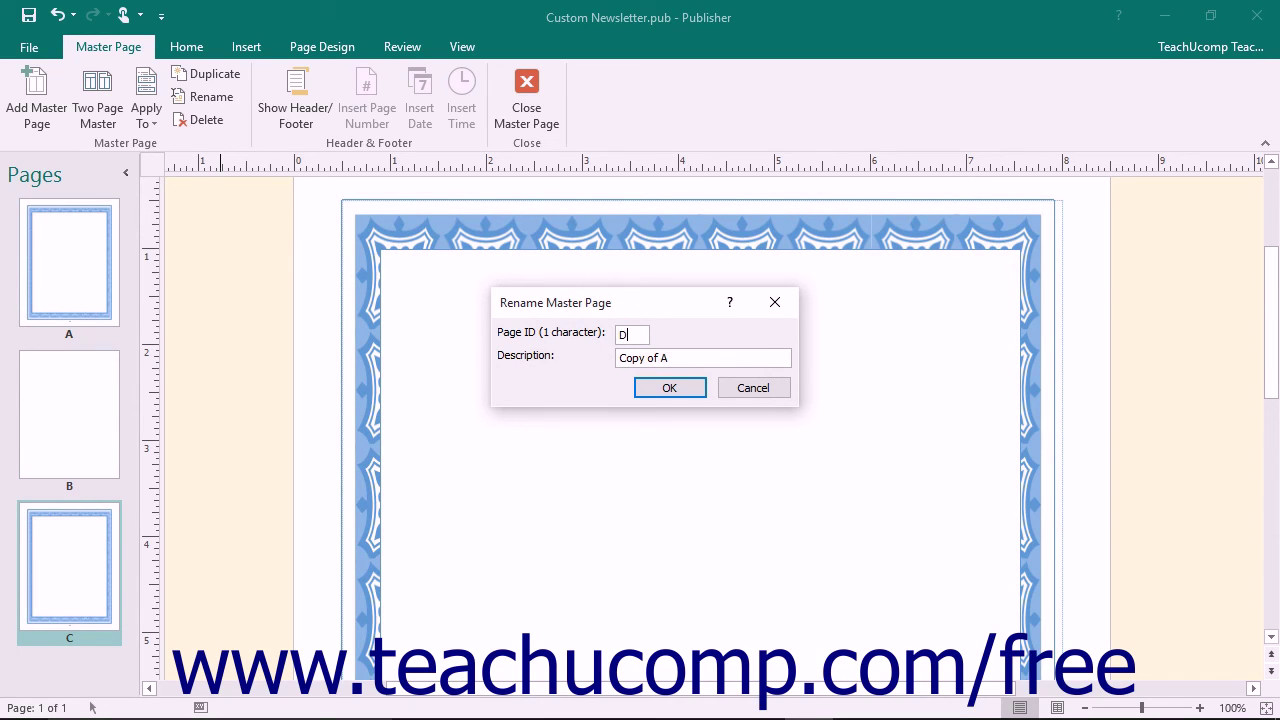
{"action": "left_click", "coordinate": [670, 388]}
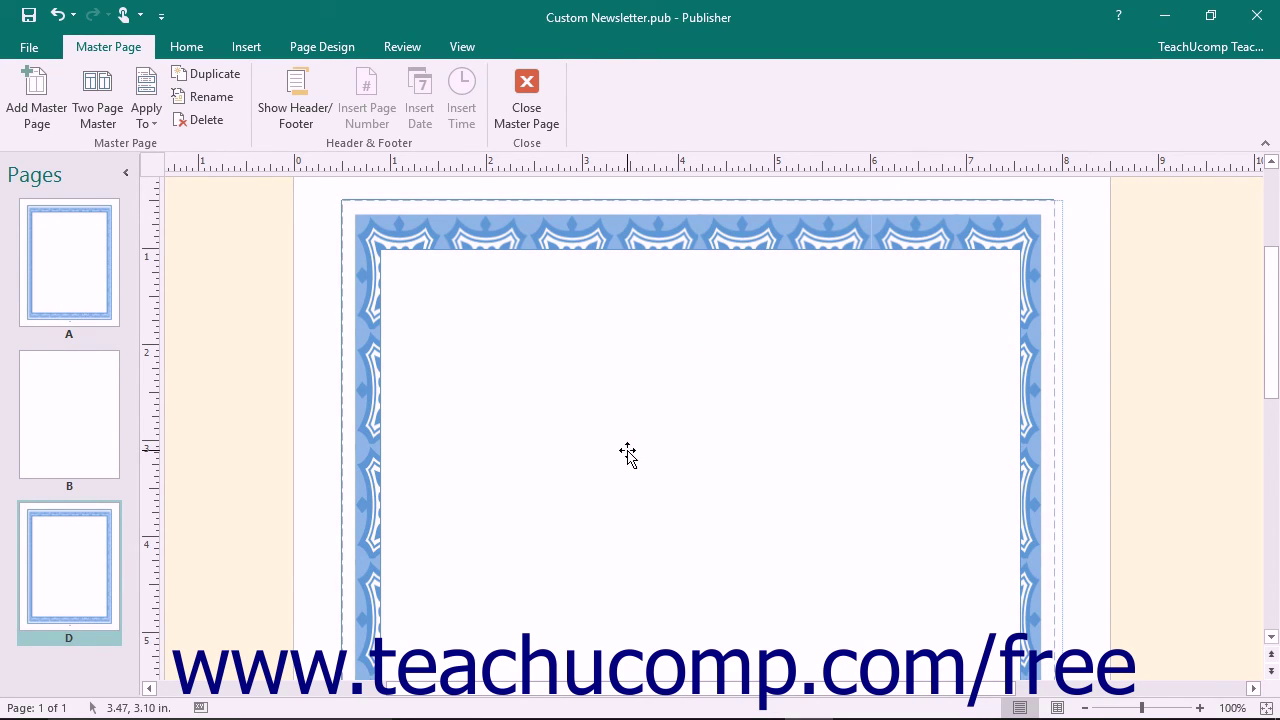
Delete master page D, keeping only masters A and B, and close Master Page view
{"action": "left_click", "coordinate": [218, 134]}
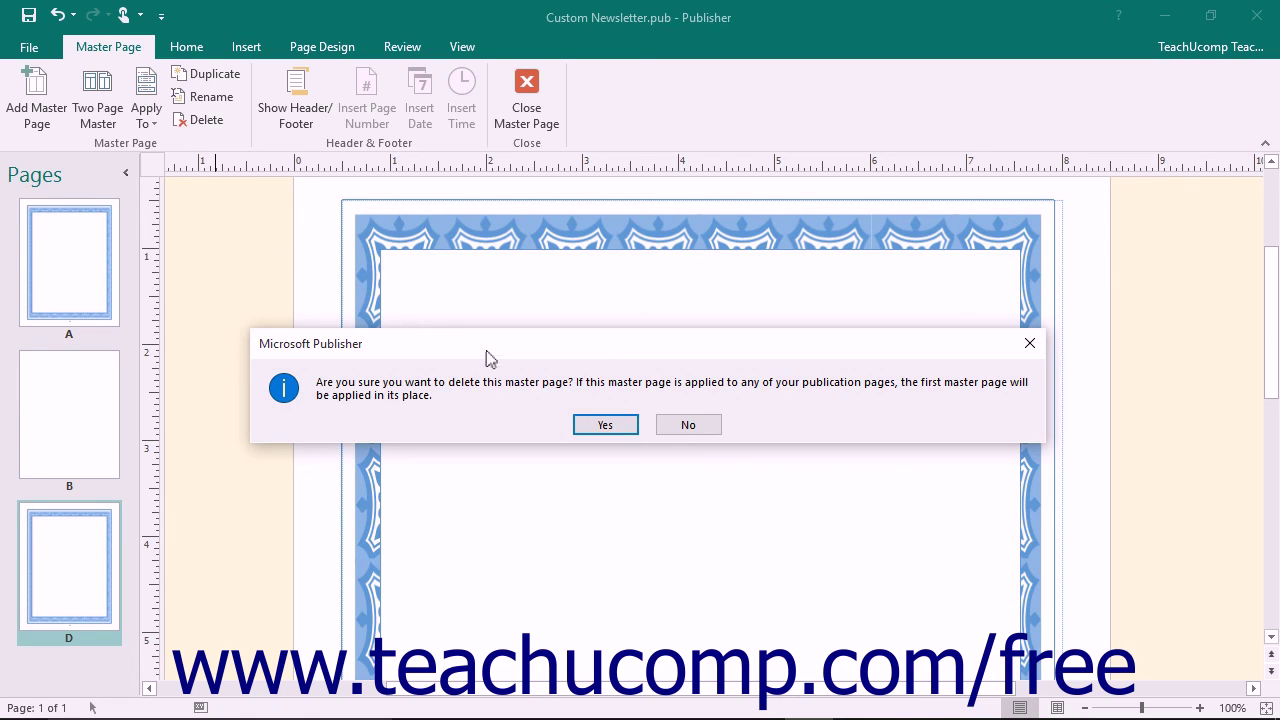
{"action": "left_click", "coordinate": [597, 427]}
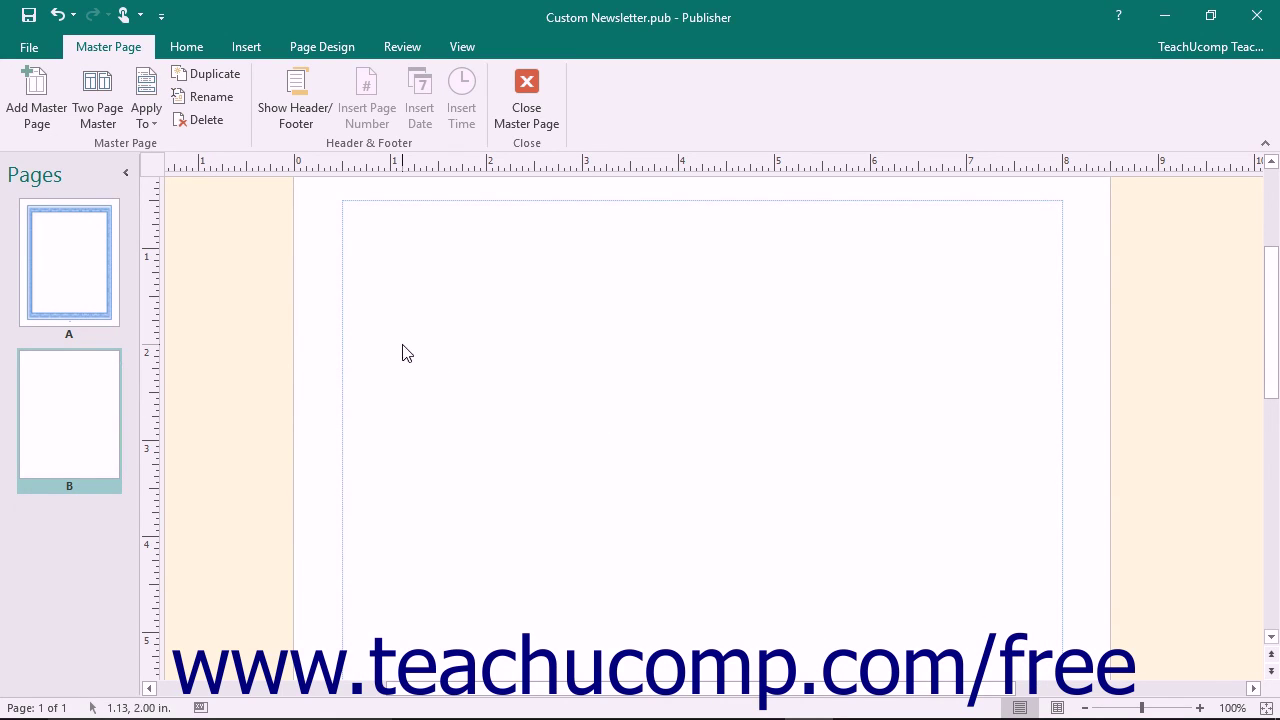
{"action": "left_click", "coordinate": [516, 119]}
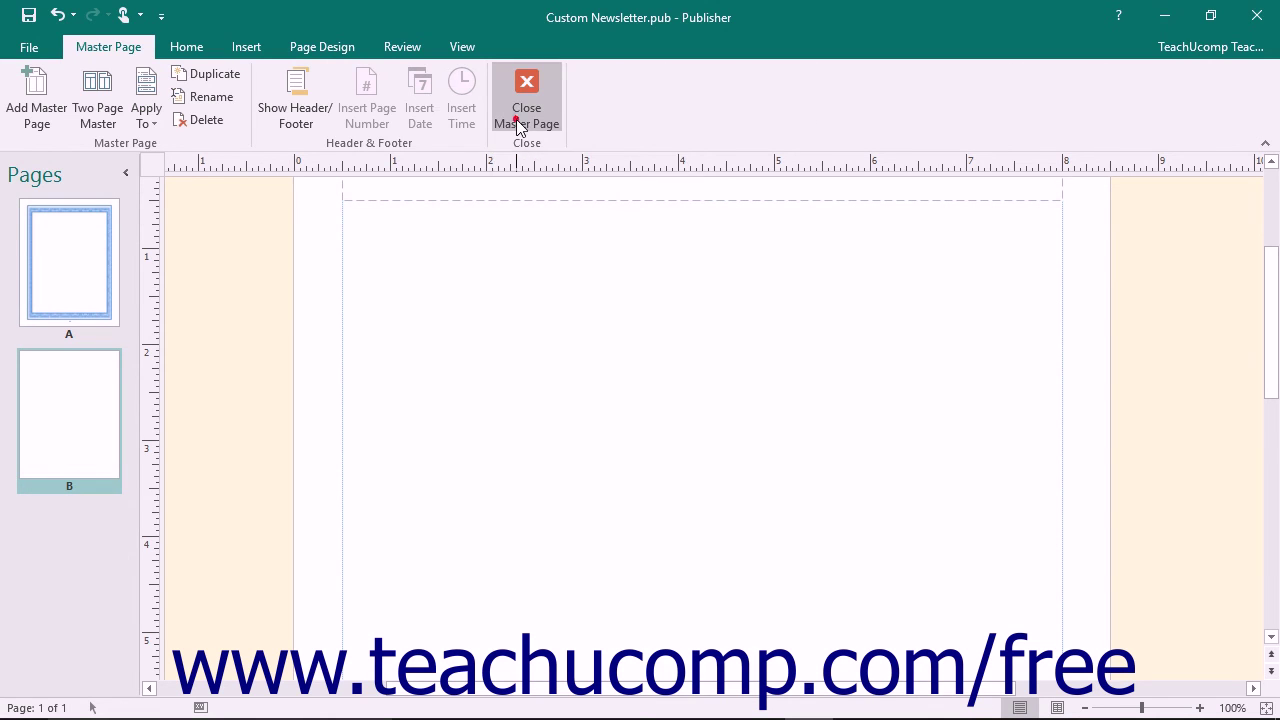